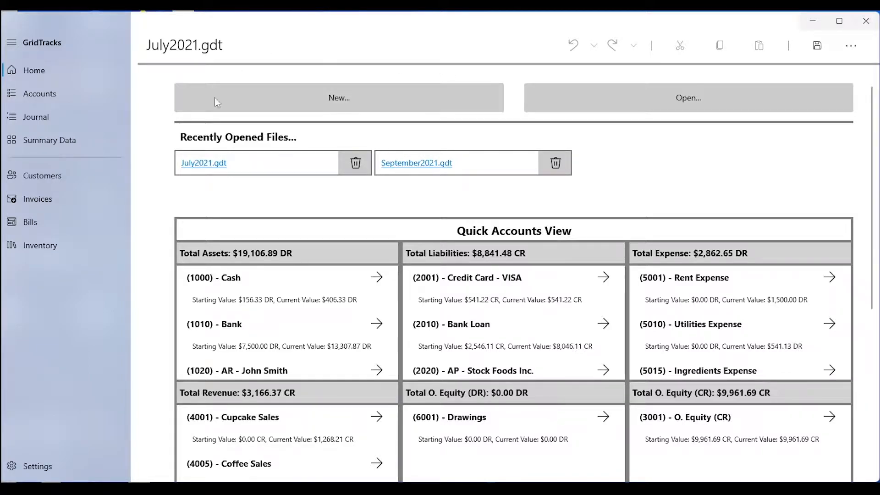
# Create a new inventory account with ID 1500 named Cupcakes
pyautogui.click(98, 249)
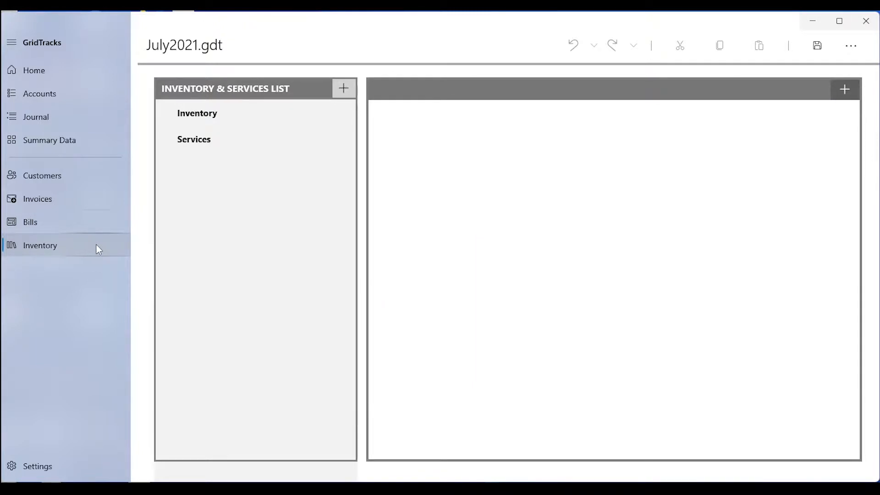
pyautogui.click(344, 88)
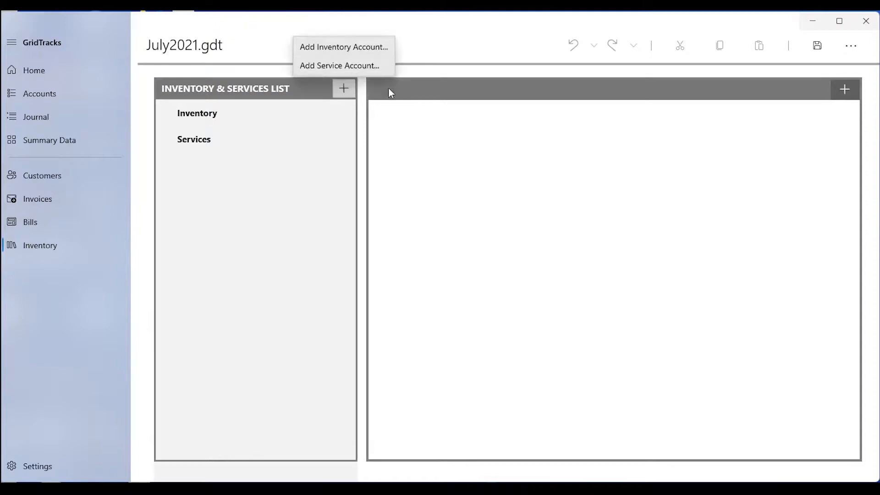
pyautogui.click(369, 51)
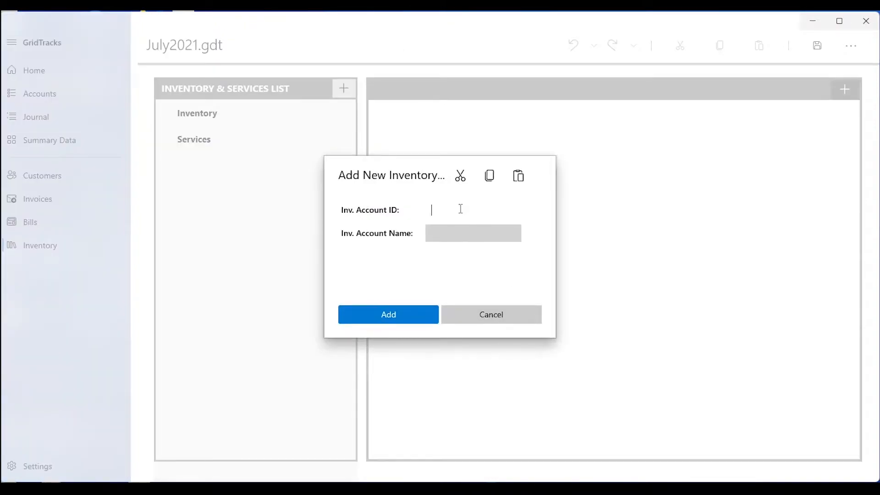
pyautogui.write('15')
pyautogui.press('Tab')
pyautogui.write('00')
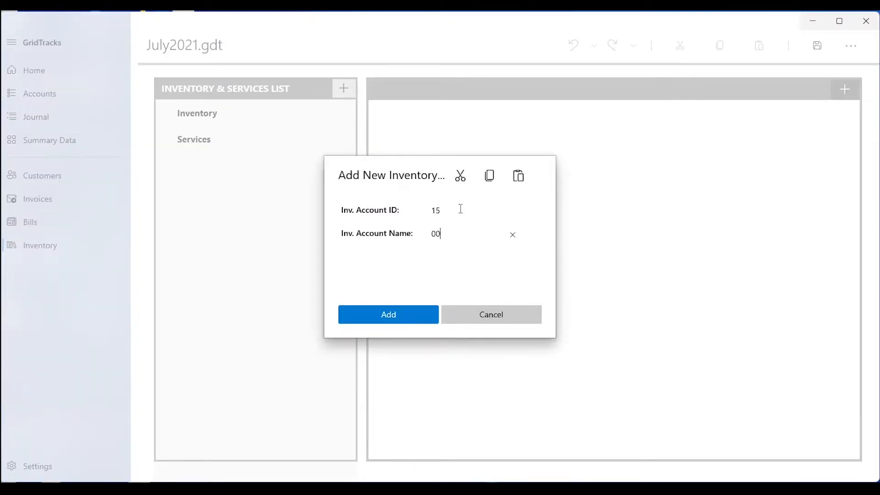
pyautogui.click(460, 210)
pyautogui.write('00')
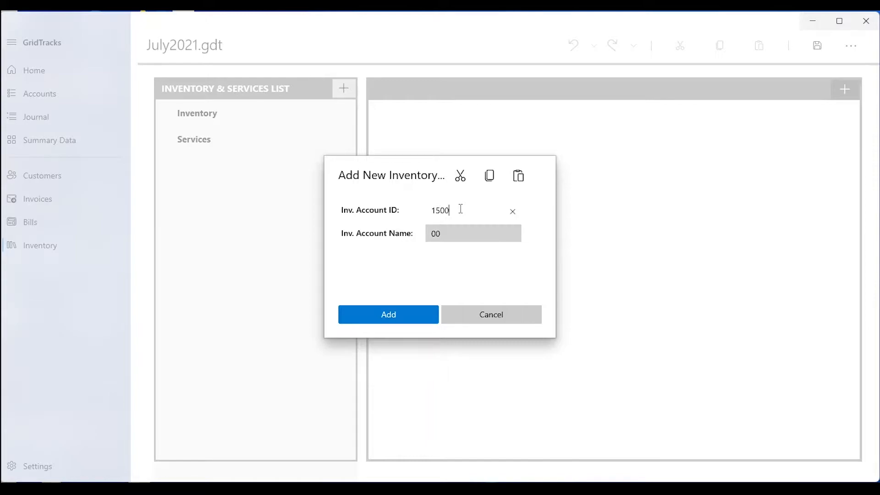
pyautogui.press('Tab')
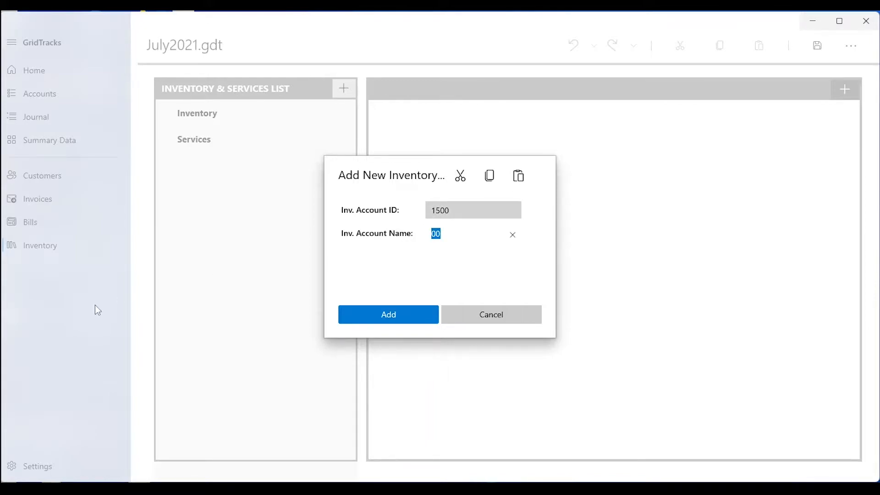
pyautogui.write('Cupcakes')
pyautogui.click(387, 315)
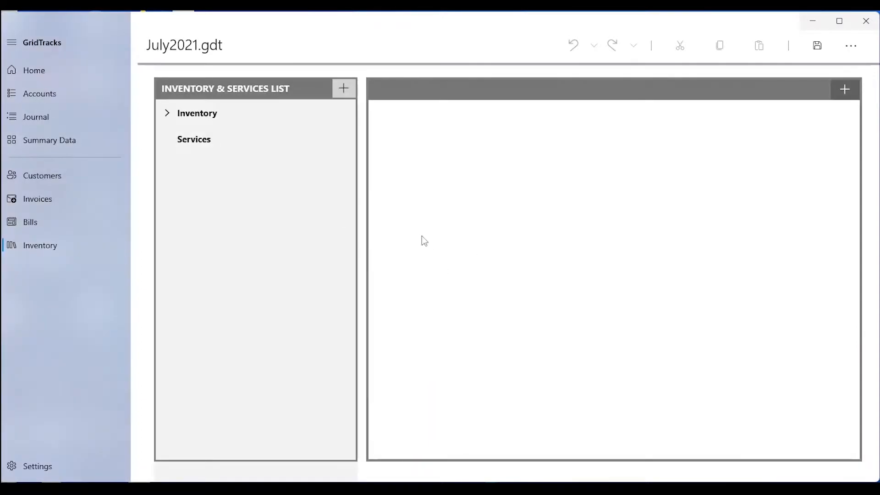
# Under the 1500 Cupcakes account, start a new inventory item named Red Velvet Cupcakes with SKU CUP-1090
pyautogui.click(165, 110)
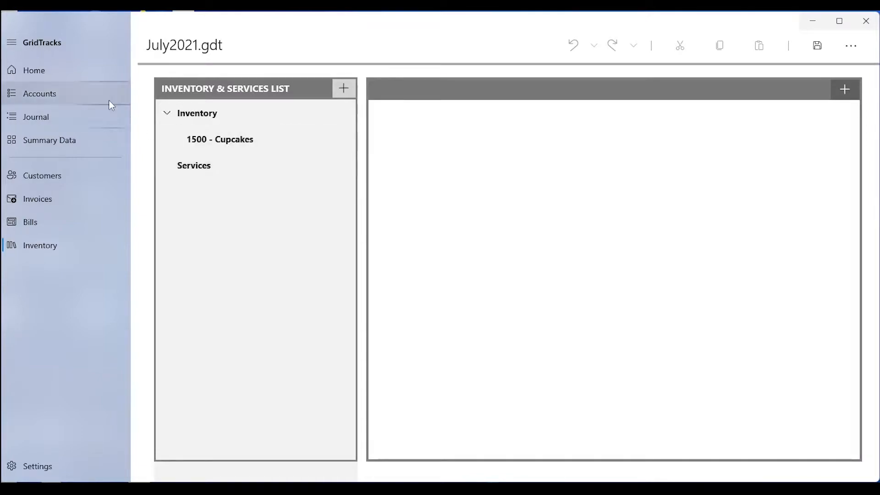
pyautogui.click(124, 94)
pyautogui.scroll(-4, 263, 262)
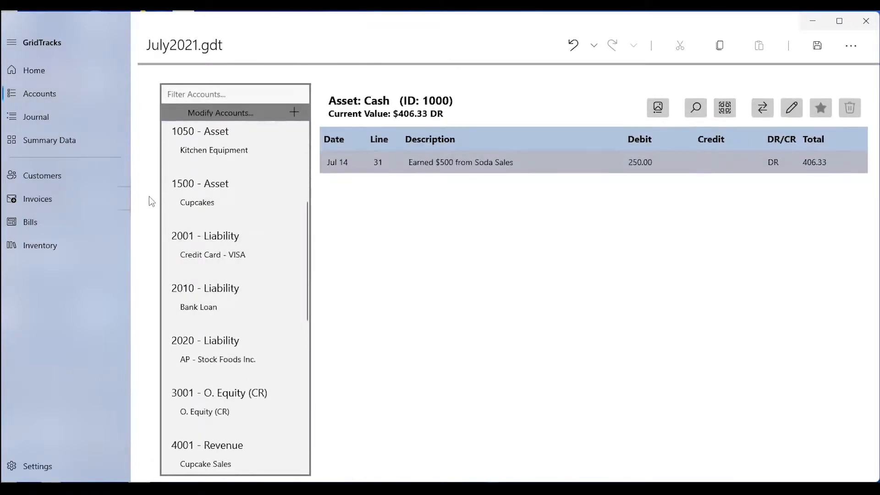
pyautogui.click(243, 184)
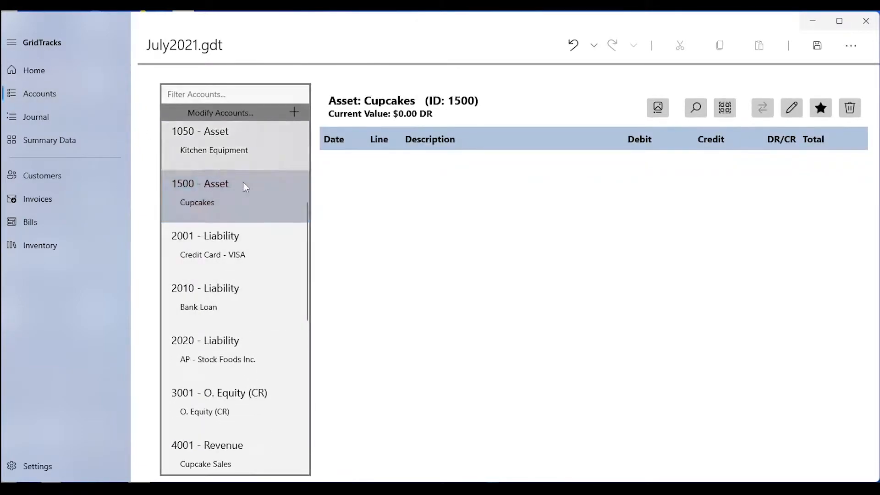
pyautogui.click(108, 241)
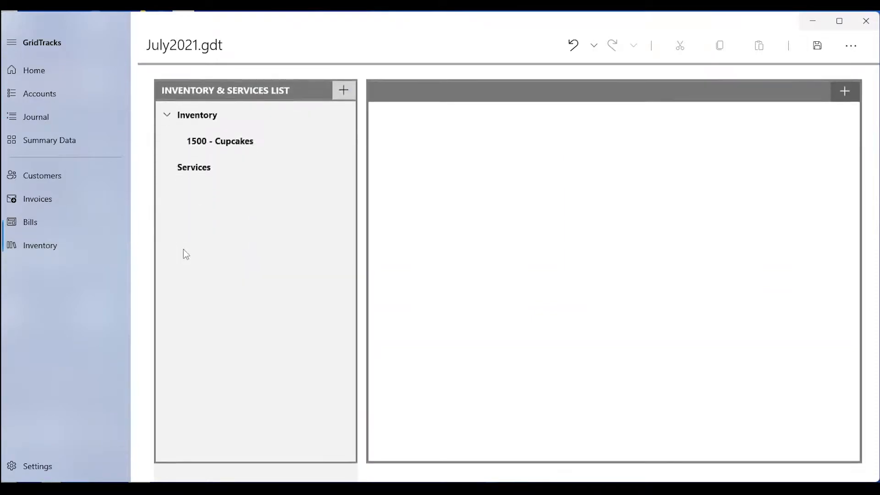
pyautogui.click(208, 140)
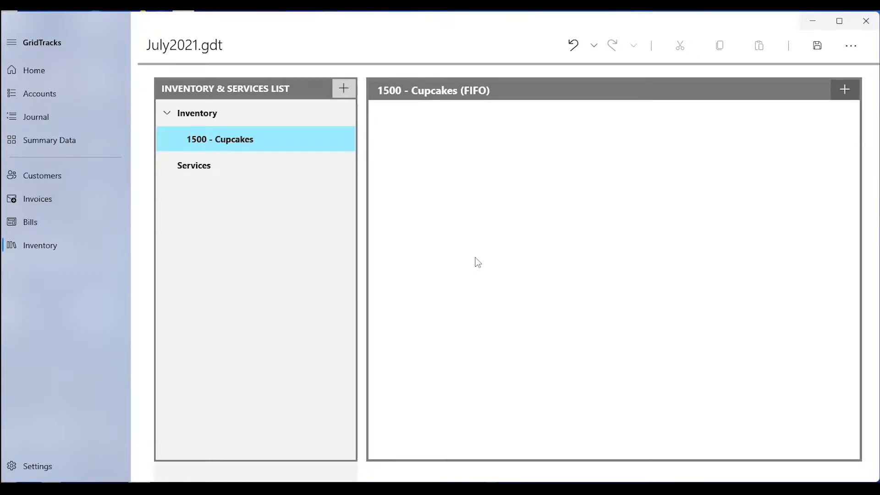
pyautogui.click(845, 89)
pyautogui.click(497, 151)
pyautogui.write('Red Velvet')
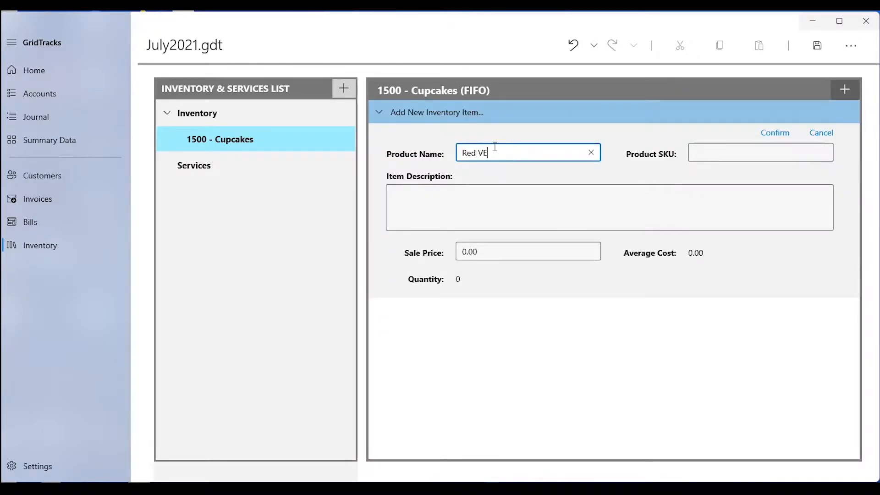
pyautogui.write(' Cupcakse')
pyautogui.press('BackSpace')
pyautogui.press('BackSpace')
pyautogui.write('es')
pyautogui.click(760, 156)
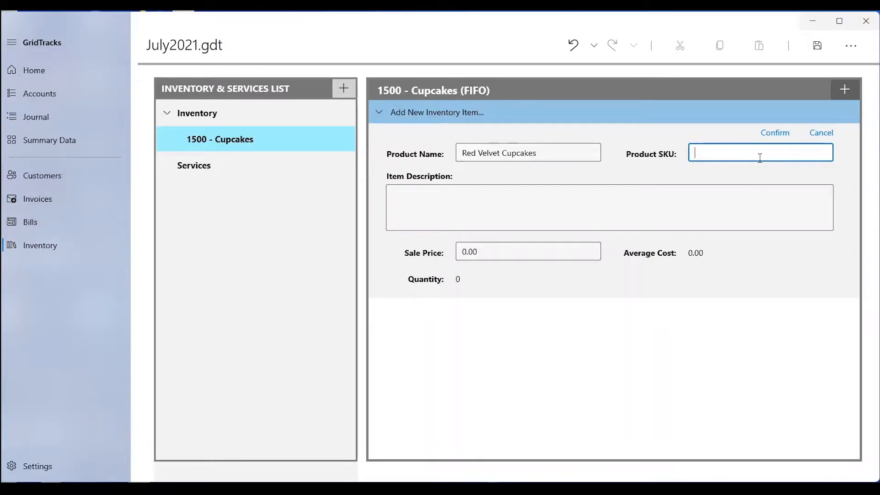
pyautogui.write('CUP-1090')
# Enter the item description "Red velvet cupcakes with cream cheese frosting."
pyautogui.click(746, 211)
pyautogui.write('Re')
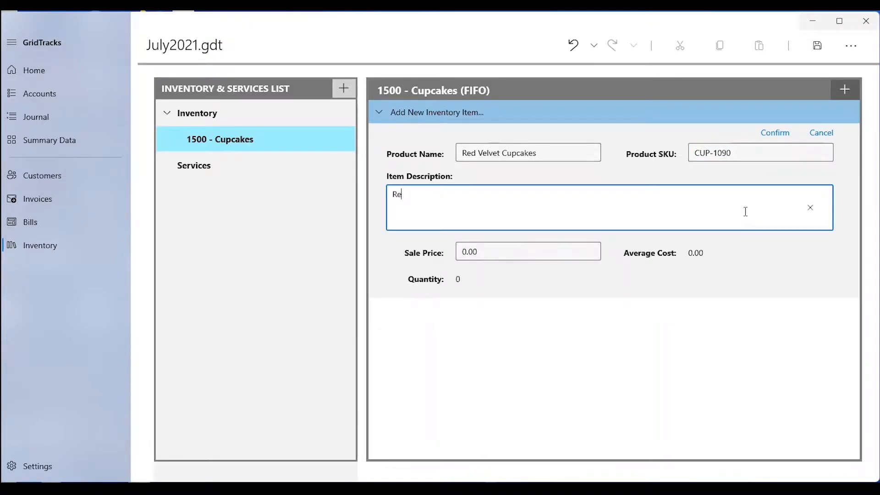
pyautogui.write('d velvet cupcakes with cream che')
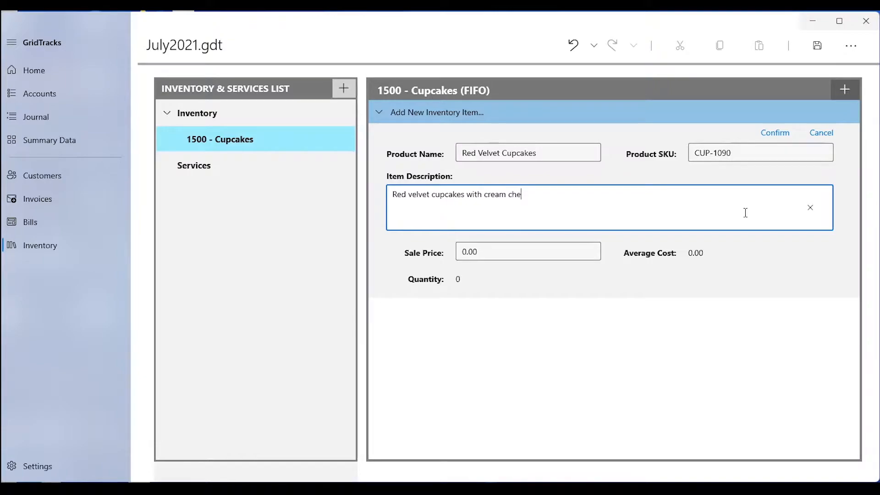
pyautogui.write('ese frosting.')
# Set the sale price to 3.00 and confirm the Red Velvet Cupcakes item
pyautogui.click(496, 253)
pyautogui.write('3')
pyautogui.press('Tab')
pyautogui.click(782, 135)
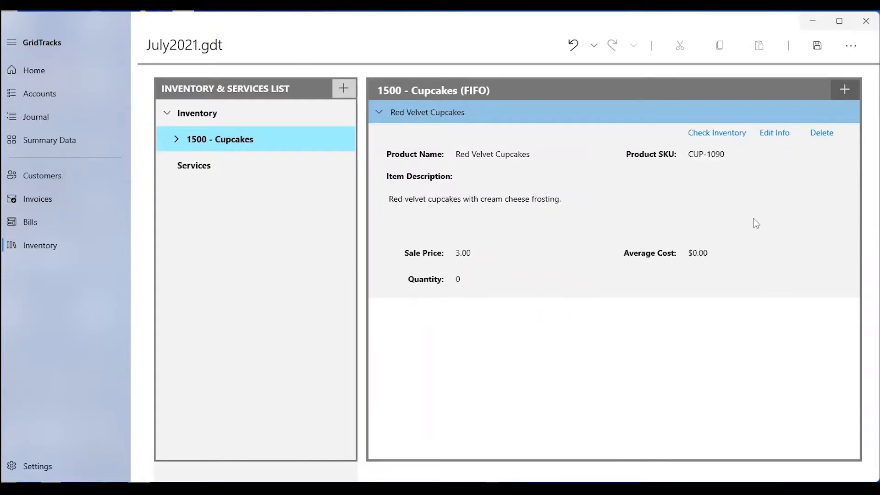
pyautogui.click(781, 138)
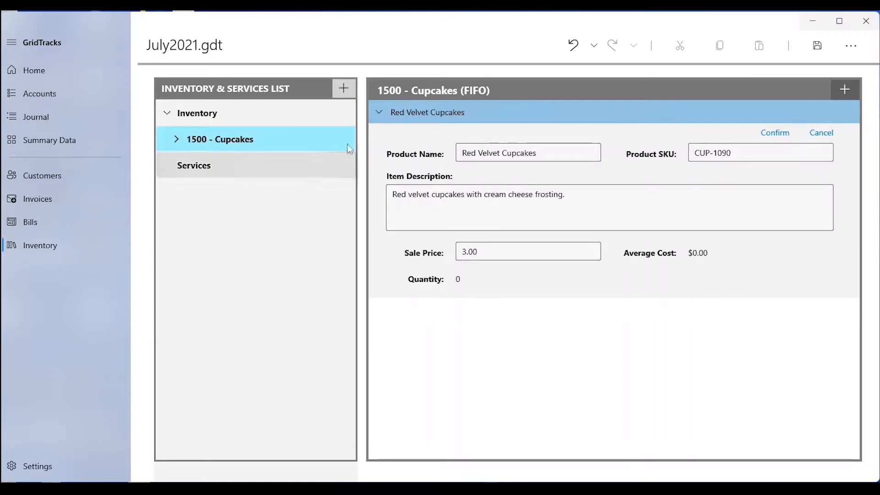
pyautogui.click(824, 132)
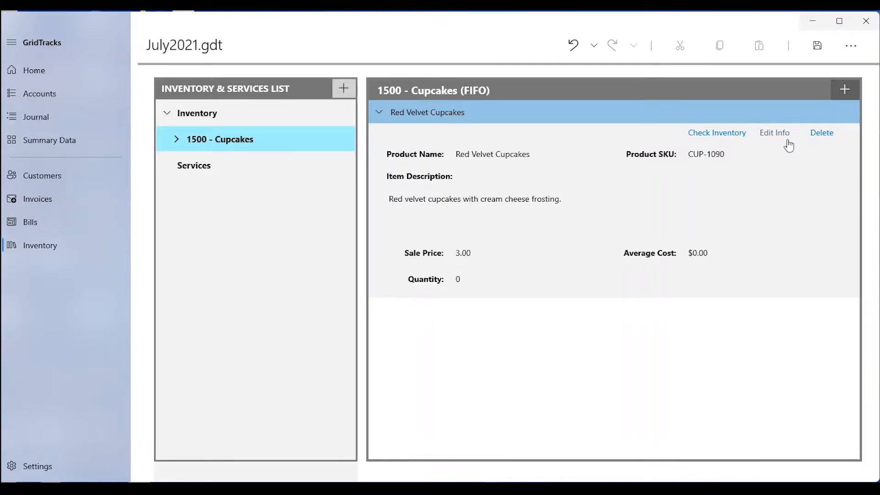
# Add another inventory item named Carrot Cake Cupcake with SKU CUP-1091
pyautogui.click(844, 90)
pyautogui.click(544, 152)
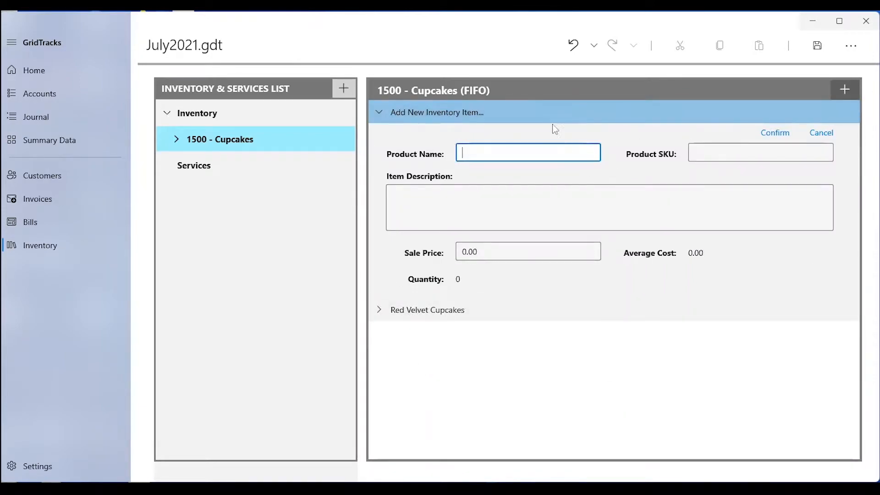
pyautogui.write('C')
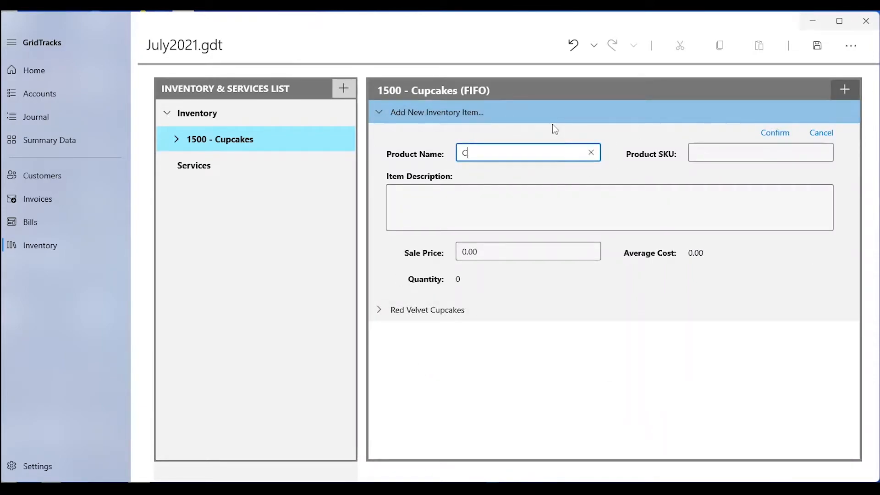
pyautogui.write('arrot Cake Cupcake')
pyautogui.click(746, 148)
pyautogui.write('CUP')
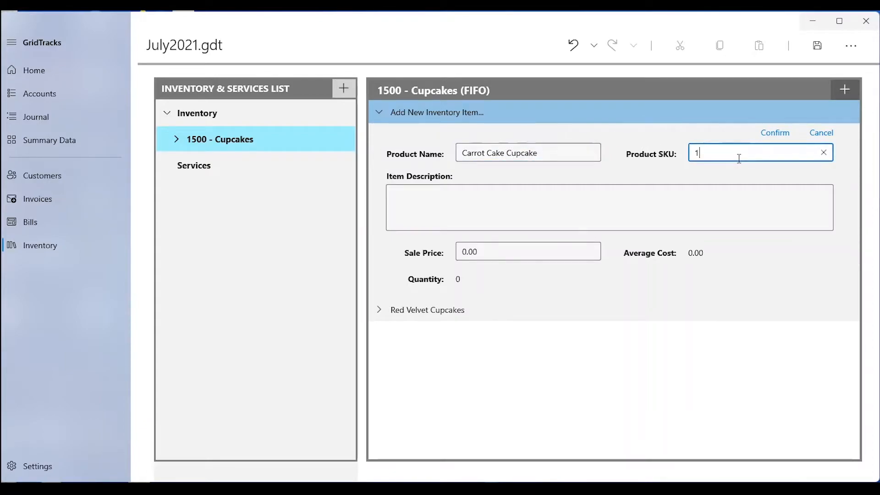
pyautogui.write('-1091')
# Describe it as "Carrot Cake Cupcake with Cream Cheese Frosting." and confirm the item
pyautogui.click(631, 215)
pyautogui.write('C')
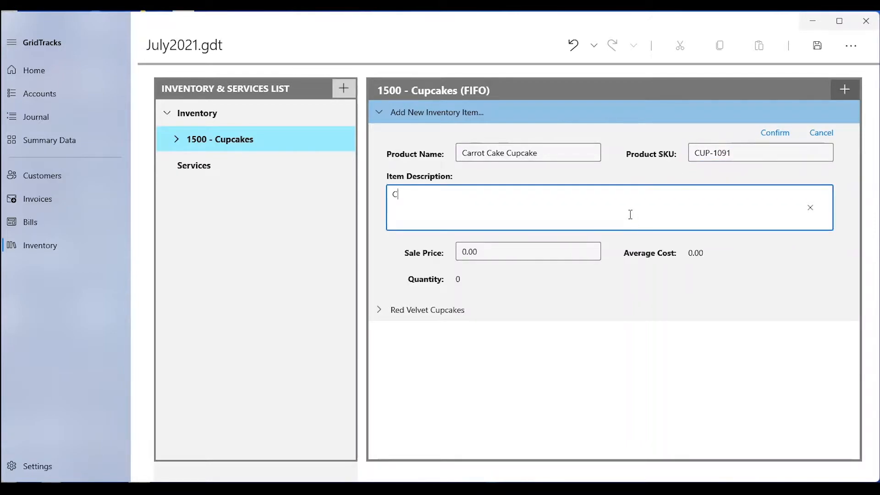
pyautogui.write('arrot Cake Cupcake with Cream Cheese Fr')
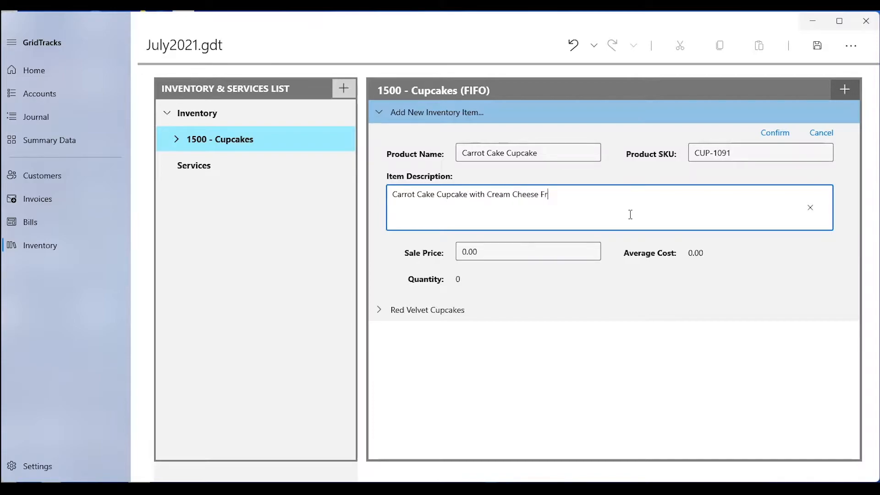
pyautogui.write('osting.')
pyautogui.click(775, 134)
# Add an inventory purchase for Red Velvet Cupcakes with quantity 50 at 1.5 per item
pyautogui.click(496, 309)
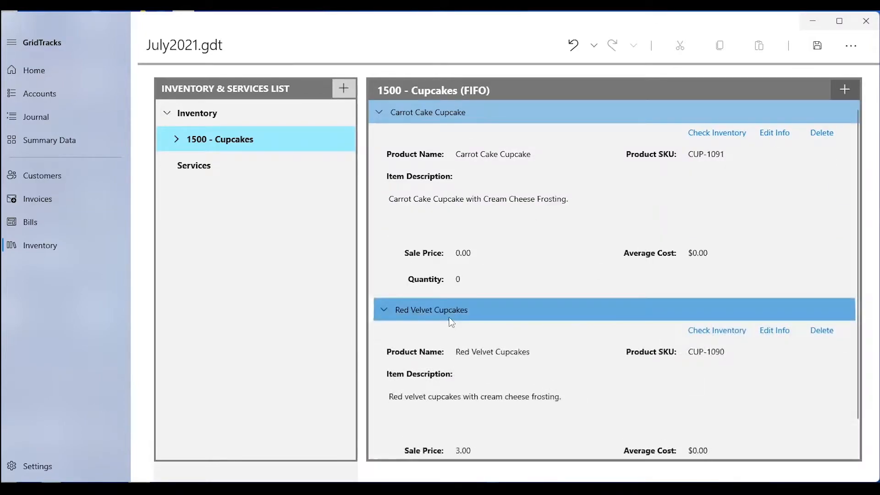
pyautogui.scroll(-2, 493, 303)
pyautogui.scroll(2, 552, 241)
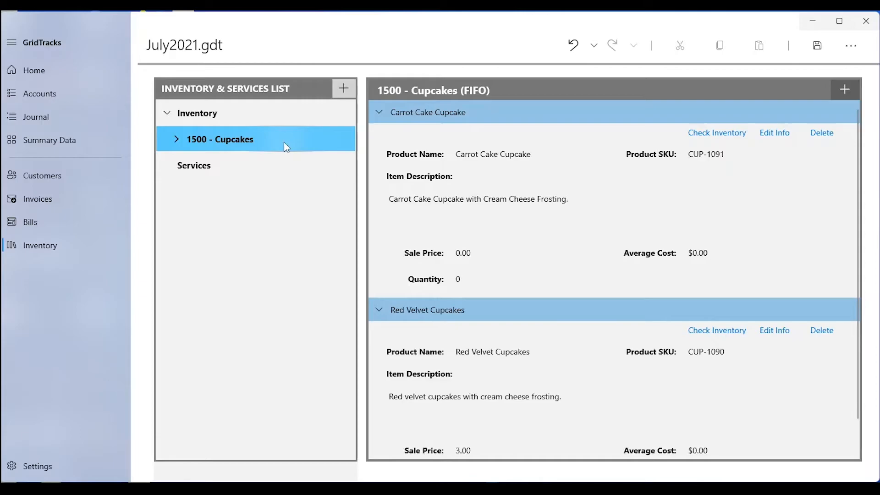
pyautogui.click(729, 331)
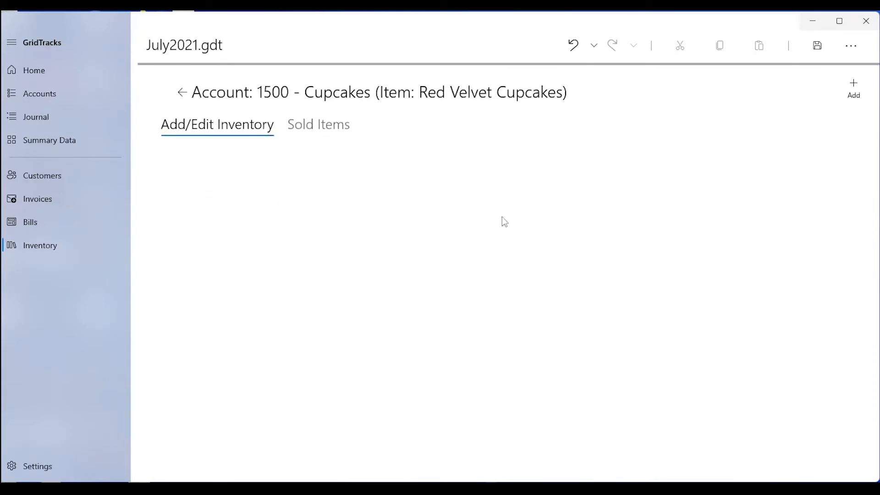
pyautogui.click(853, 88)
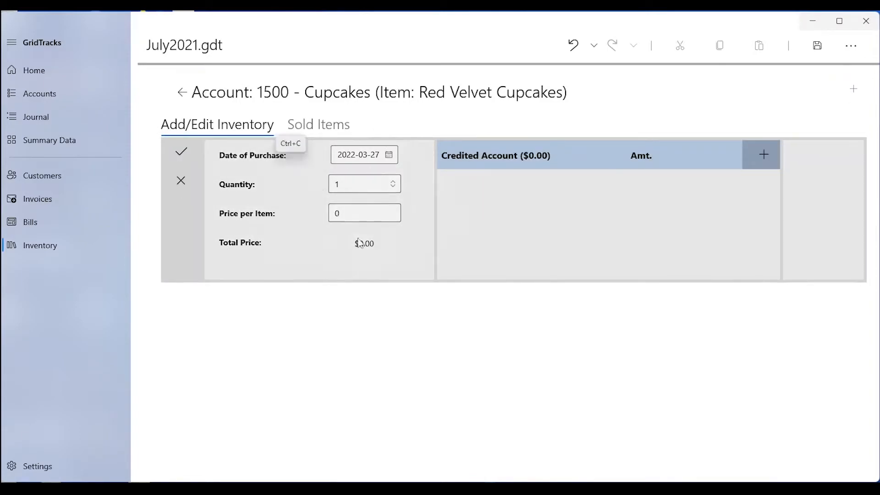
pyautogui.click(357, 209)
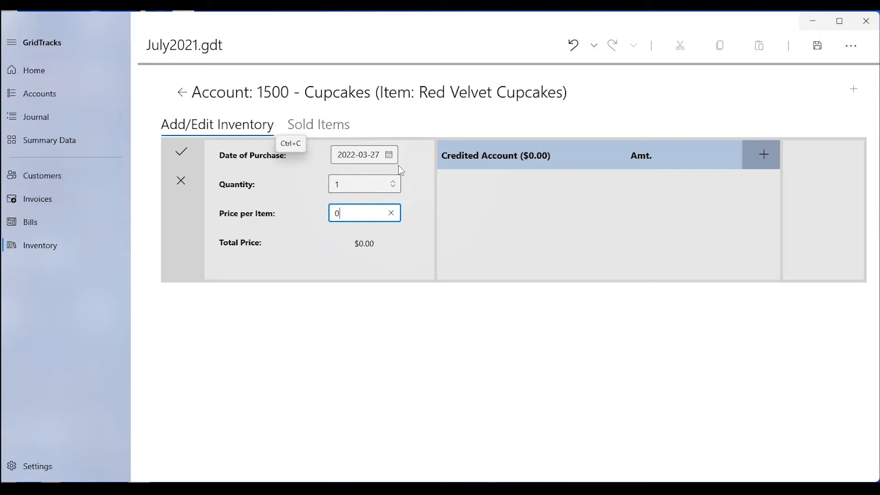
pyautogui.click(321, 147)
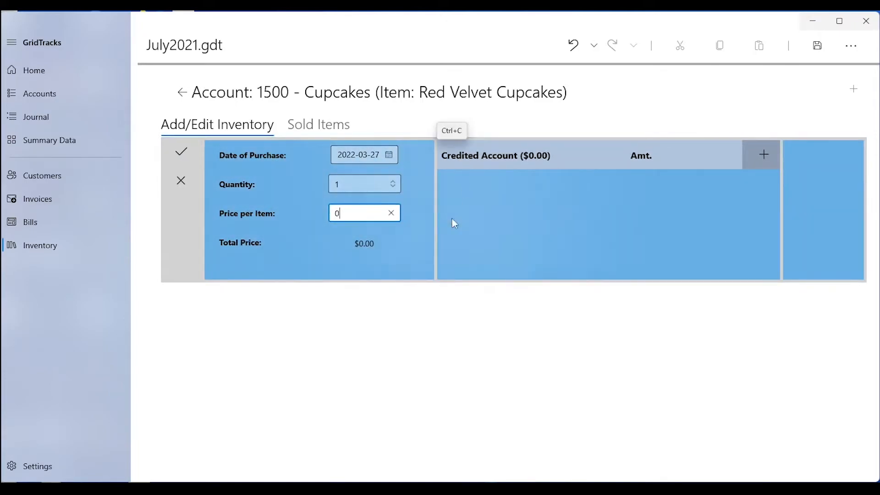
pyautogui.click(333, 184)
pyautogui.write('50')
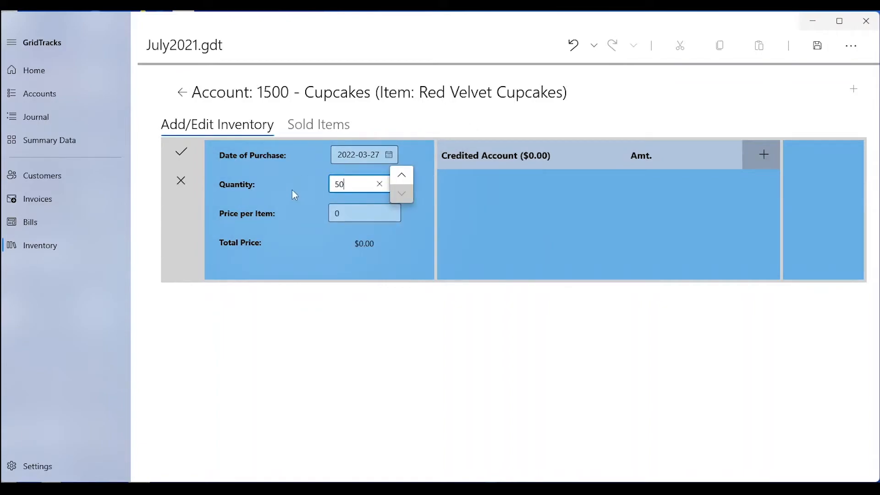
pyautogui.press('Delete')
pyautogui.press('Tab')
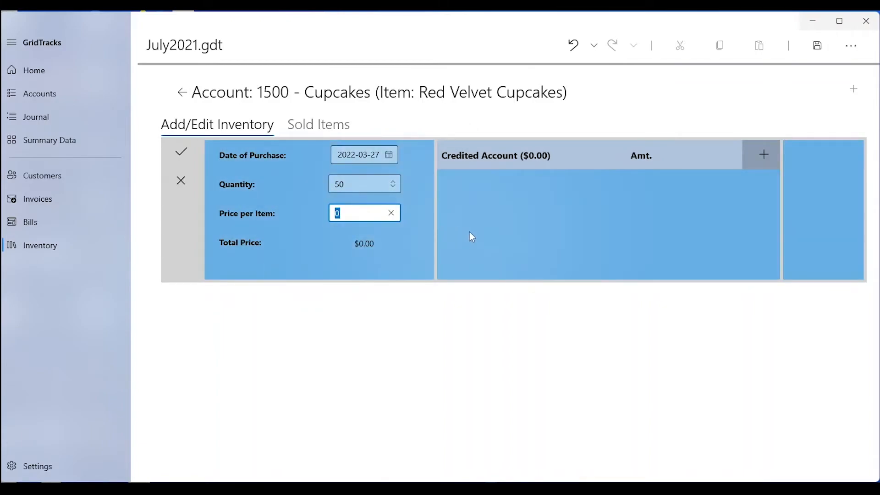
pyautogui.write('15')
pyautogui.press('BackSpace')
pyautogui.write('.5')
pyautogui.click(477, 264)
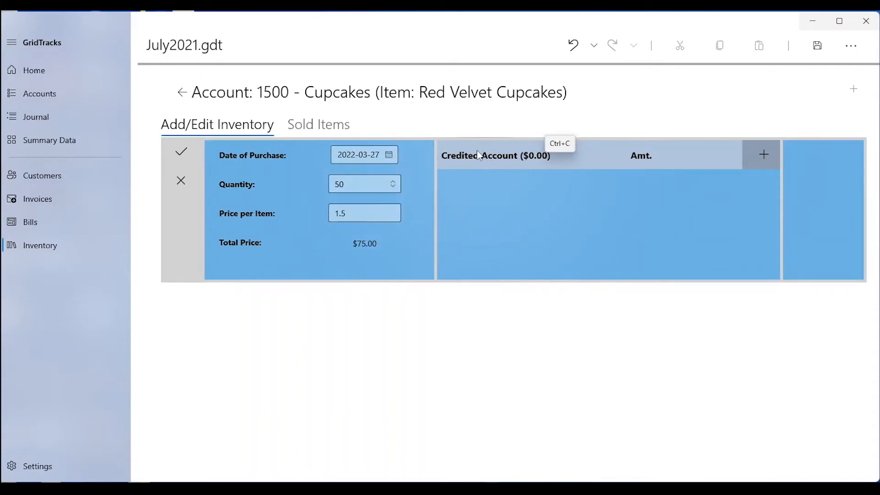
# Add a credited account line for 1000 - Cash with an amount of 50
pyautogui.click(769, 150)
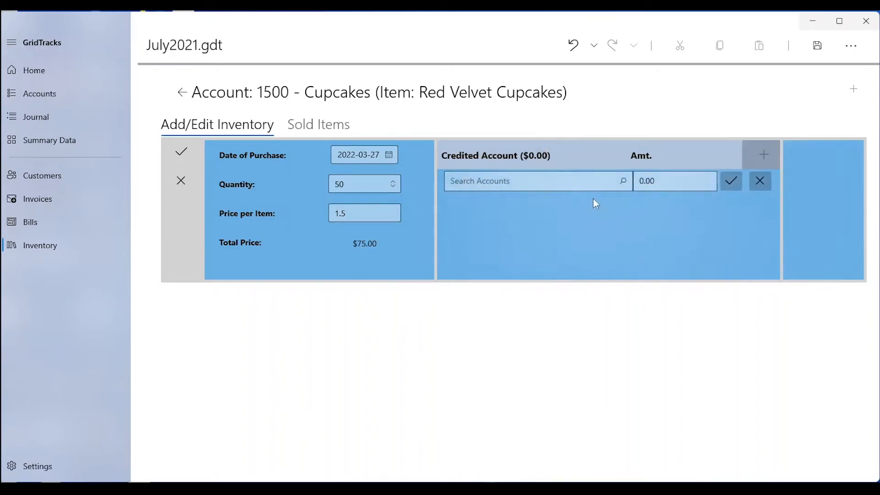
pyautogui.click(566, 181)
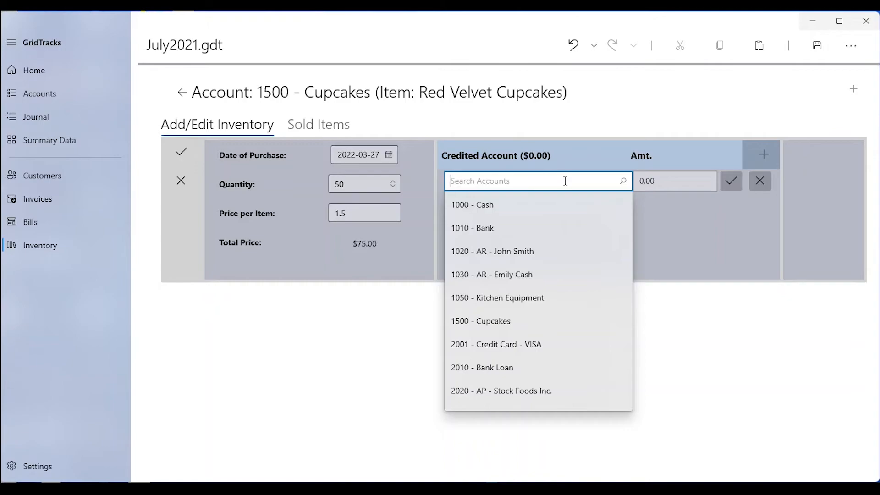
pyautogui.click(551, 205)
pyautogui.click(655, 180)
pyautogui.write('50')
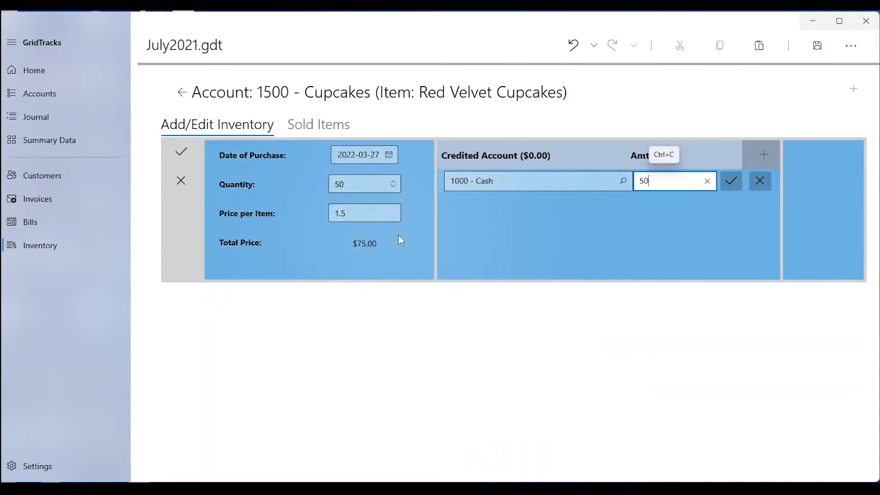
pyautogui.click(731, 181)
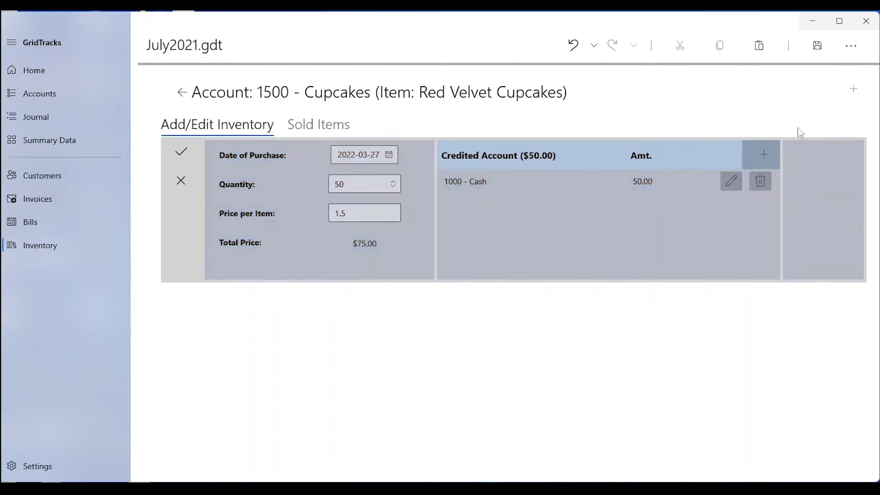
# Add a second credited line for 1010 - Bank with an amount of 25 and save the inventory purchase
pyautogui.click(764, 154)
pyautogui.click(577, 202)
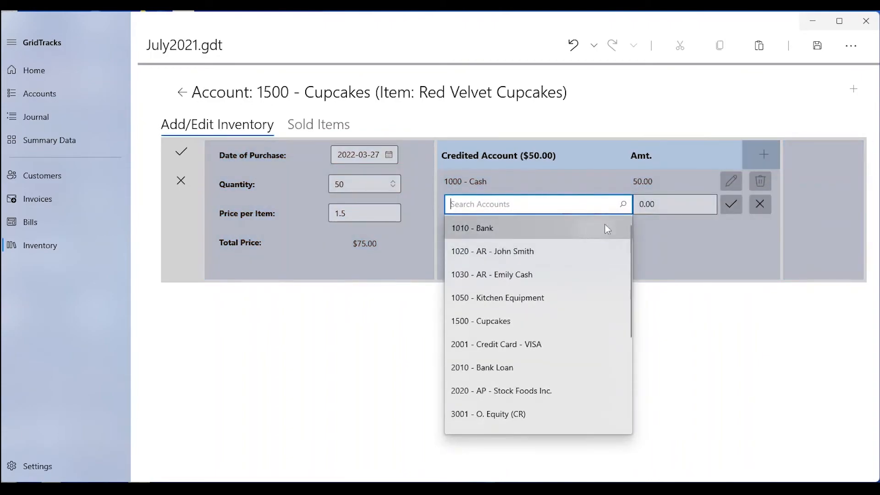
pyautogui.click(599, 227)
pyautogui.write('50')
pyautogui.press('BackSpace')
pyautogui.press('BackSpace')
pyautogui.write('25')
pyautogui.click(731, 204)
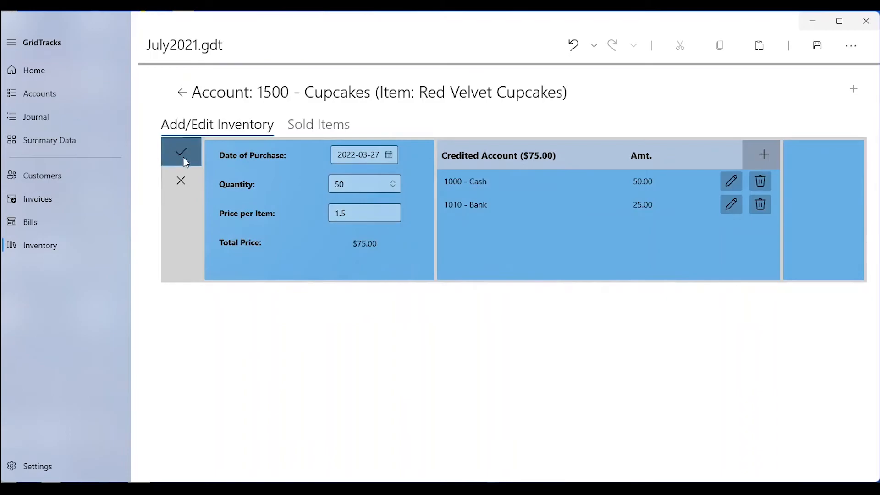
pyautogui.click(184, 158)
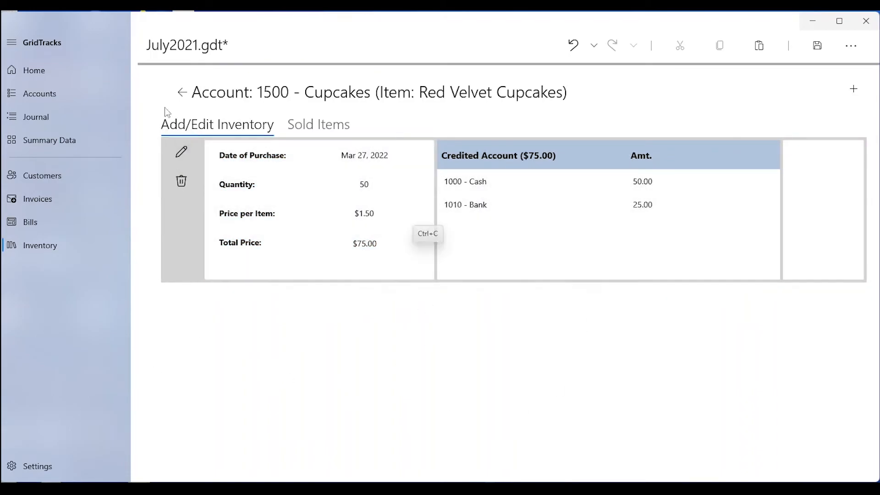
# Inspect the purchase transaction in the 1500 - Cupcakes account and its journal entry lines
pyautogui.click(178, 94)
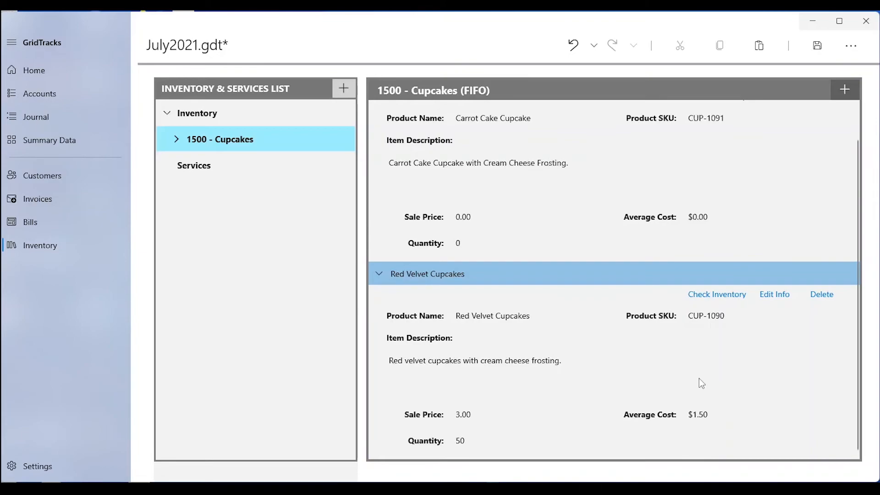
pyautogui.click(76, 99)
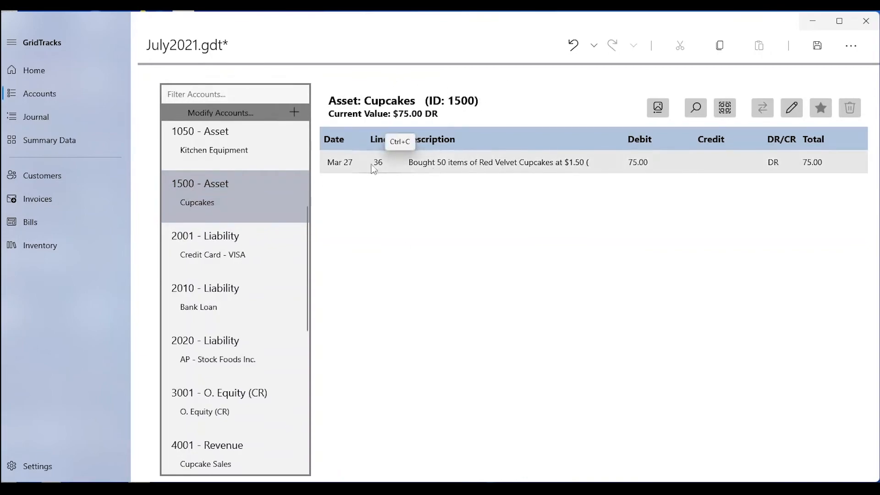
pyautogui.click(650, 160)
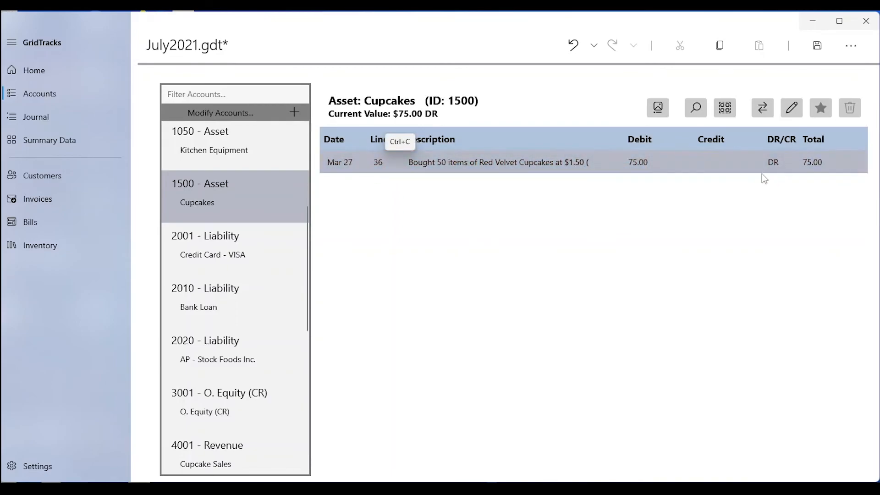
pyautogui.click(761, 108)
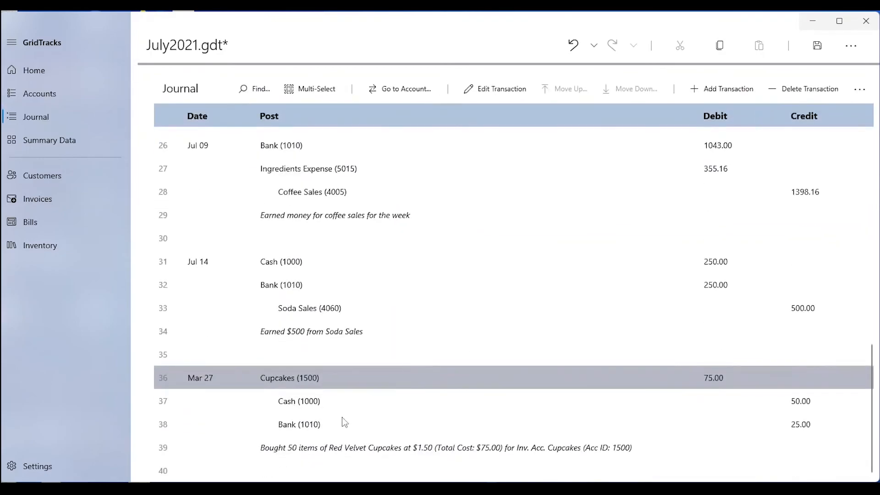
pyautogui.click(316, 380)
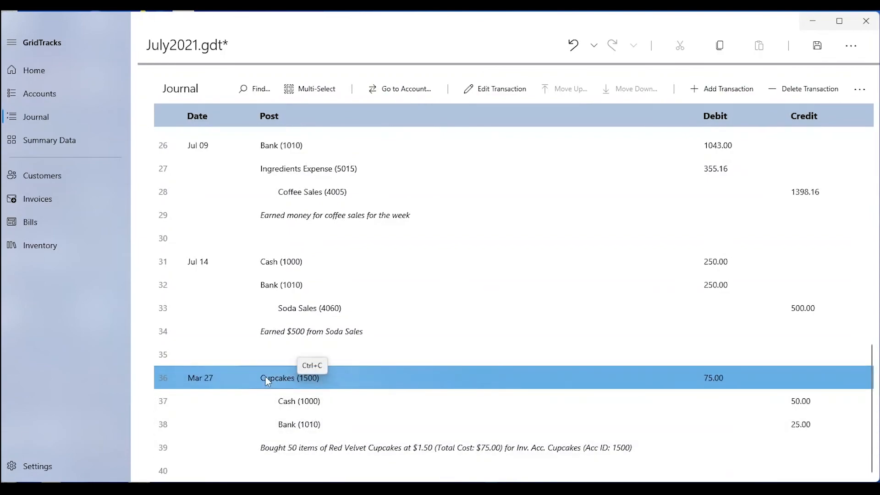
pyautogui.click(315, 404)
pyautogui.click(312, 429)
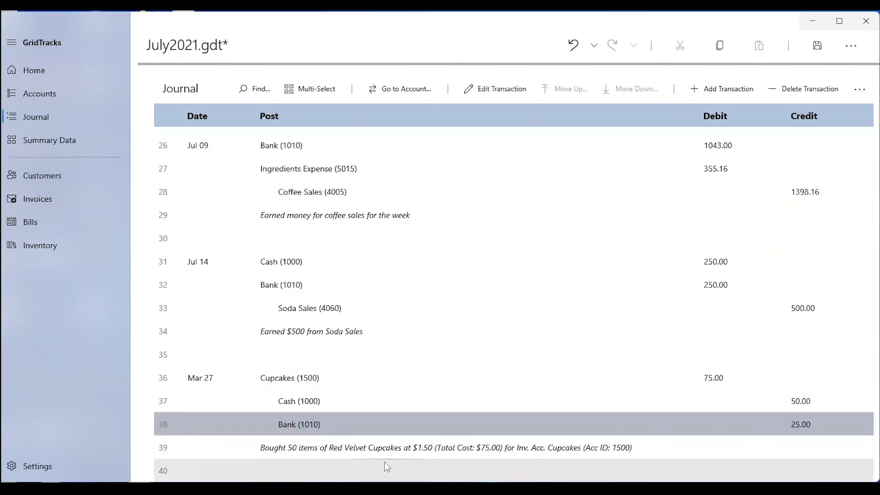
# Review the Red Velvet Cupcakes inventory record and its Sold Items tab
pyautogui.click(92, 246)
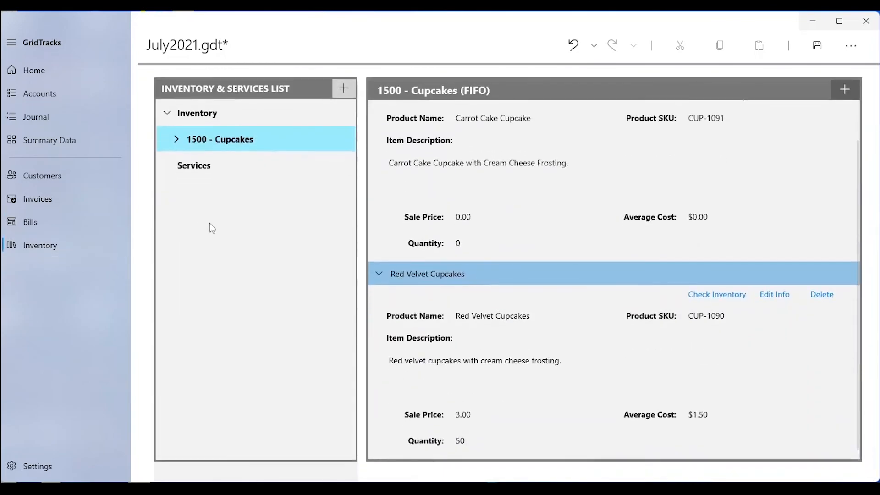
pyautogui.click(739, 294)
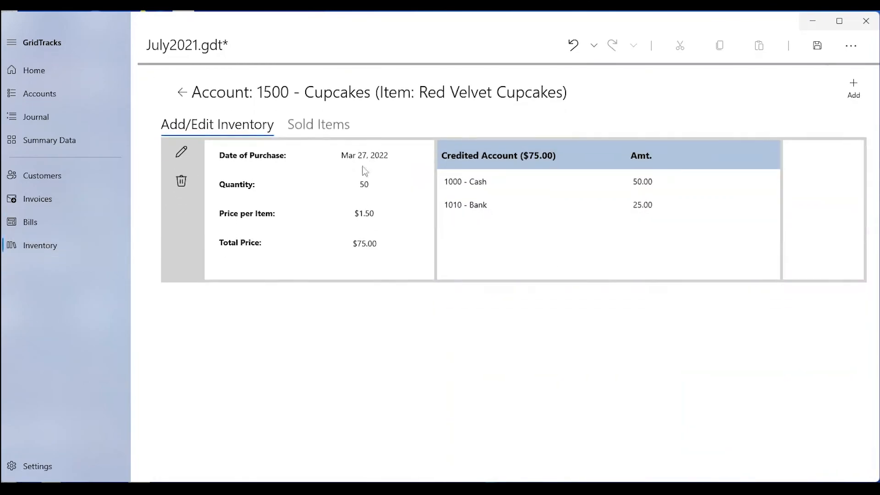
pyautogui.click(341, 133)
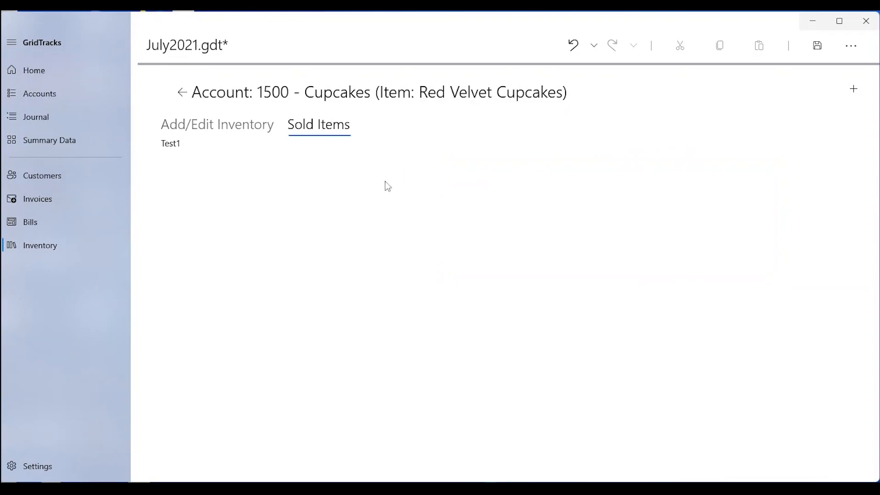